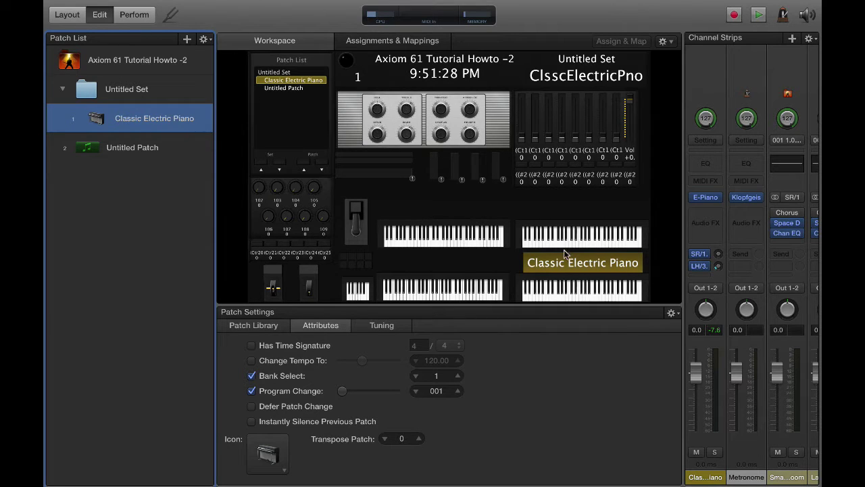
Select the Untitled Patch and rename it to 'My Patch 1'
{"action": "left_click", "coordinate": [124, 147]}
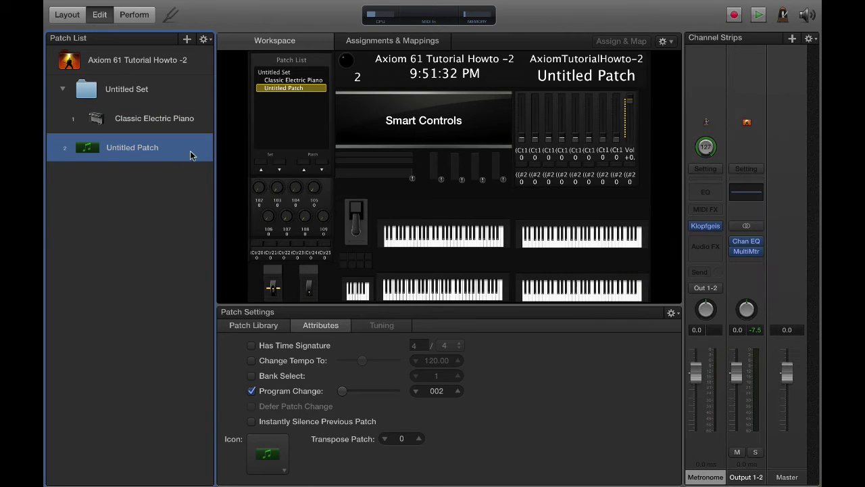
{"action": "double_click", "coordinate": [144, 148]}
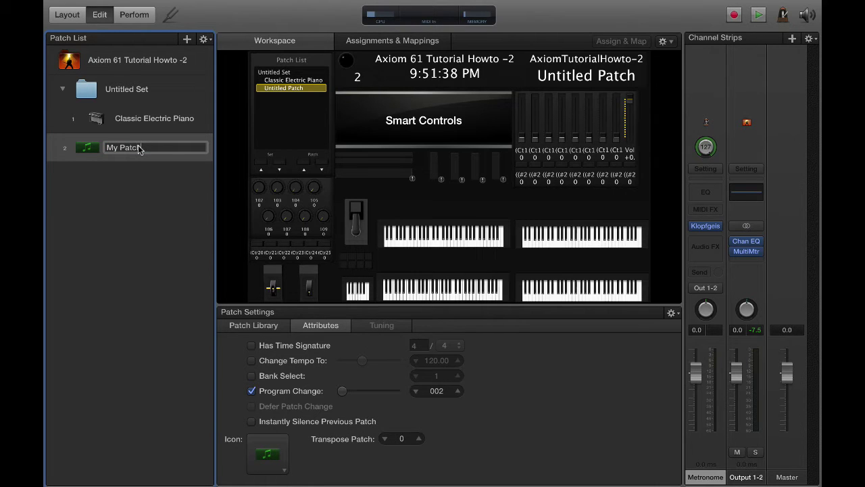
{"action": "key", "text": "Return"}
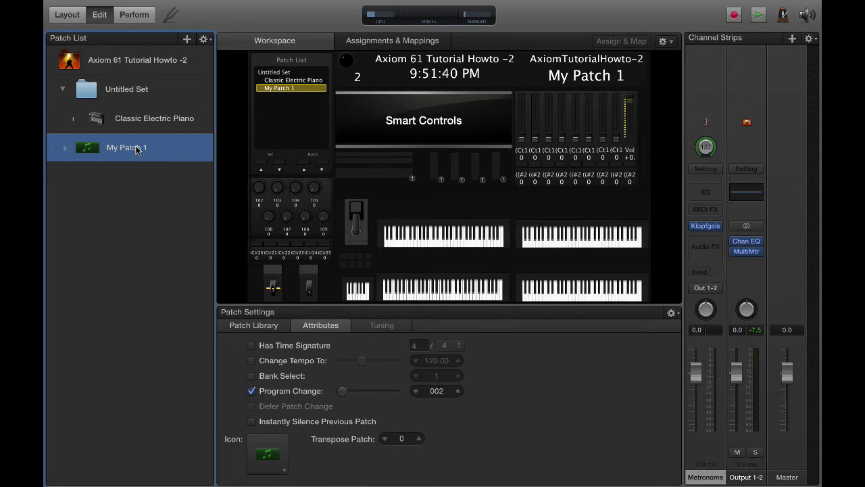
{"action": "double_click", "coordinate": [136, 149]}
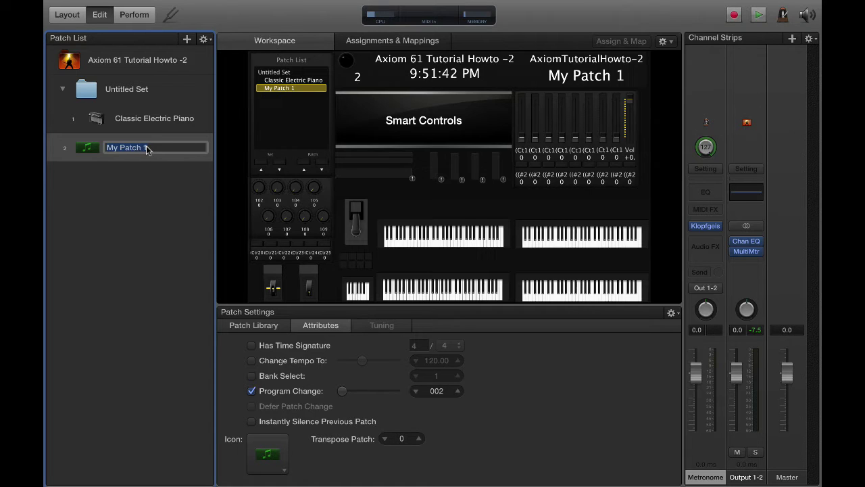
{"action": "left_click", "coordinate": [138, 189]}
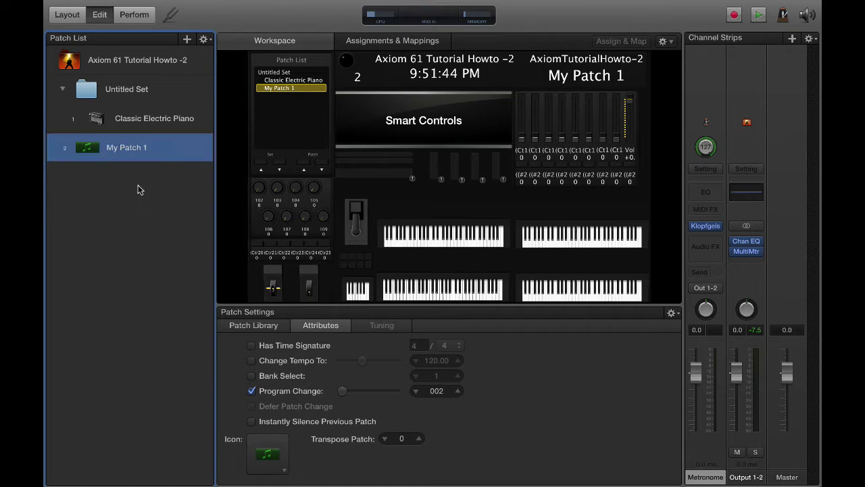
{"action": "double_click", "coordinate": [124, 151]}
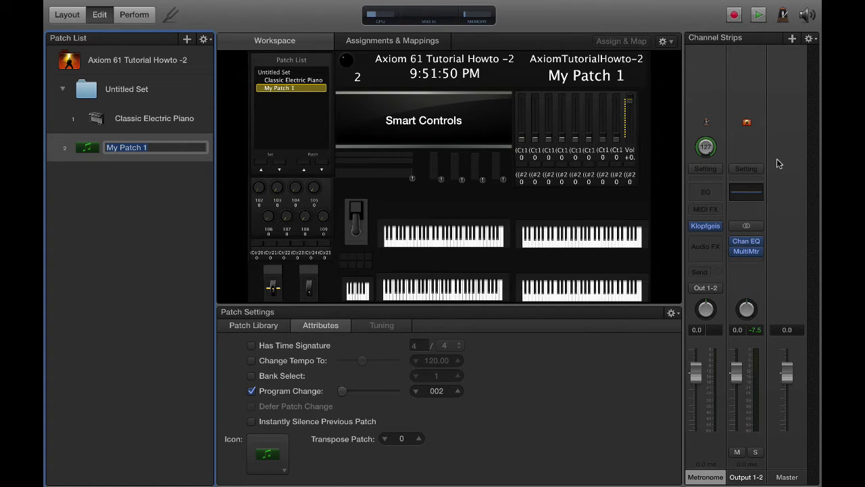
Create 4 instrument channel strips on MIDI input Zone 1 with Output 1-2
{"action": "left_click", "coordinate": [792, 40]}
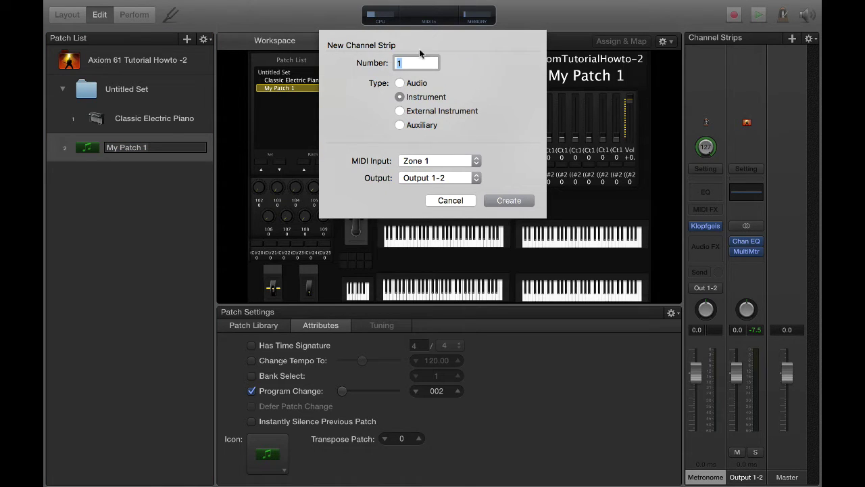
{"action": "left_click", "coordinate": [448, 161]}
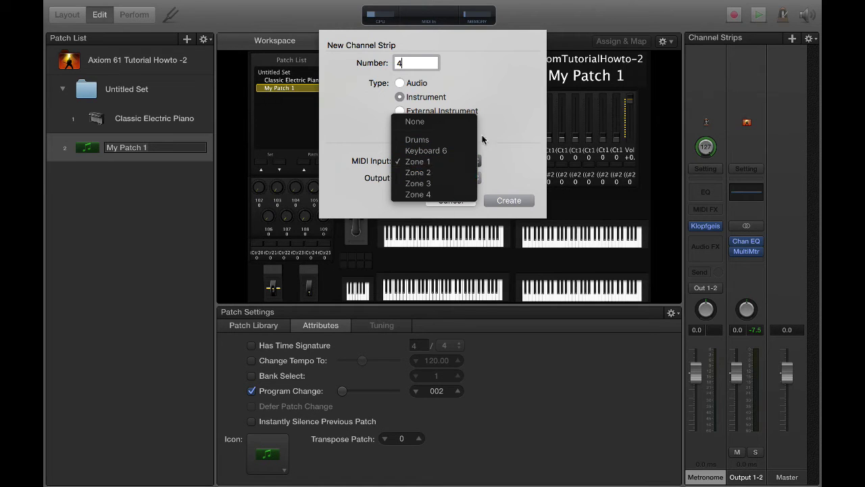
{"action": "left_click", "coordinate": [492, 104]}
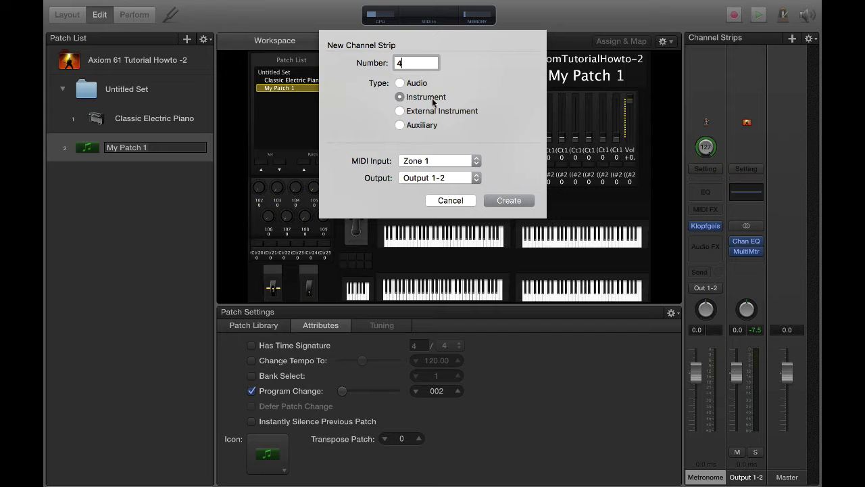
{"action": "left_click", "coordinate": [516, 201]}
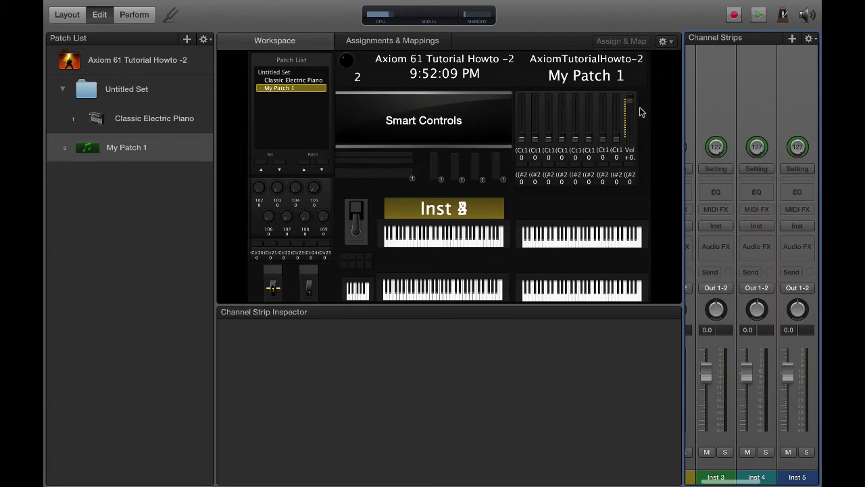
Show the strips' MIDI Input settings and set Inst 3's keyboard zone to Zone 2
{"action": "scroll", "coordinate": [790, 246], "scroll_direction": "left", "scroll_amount": 2}
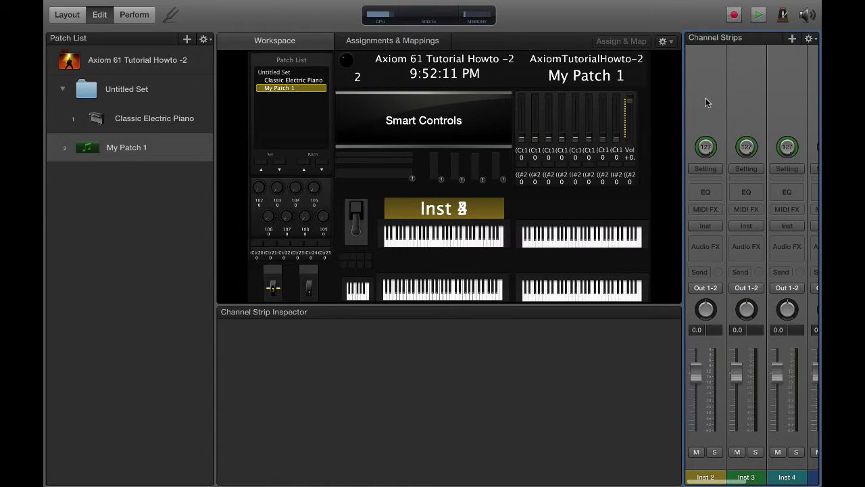
{"action": "left_click", "coordinate": [503, 207]}
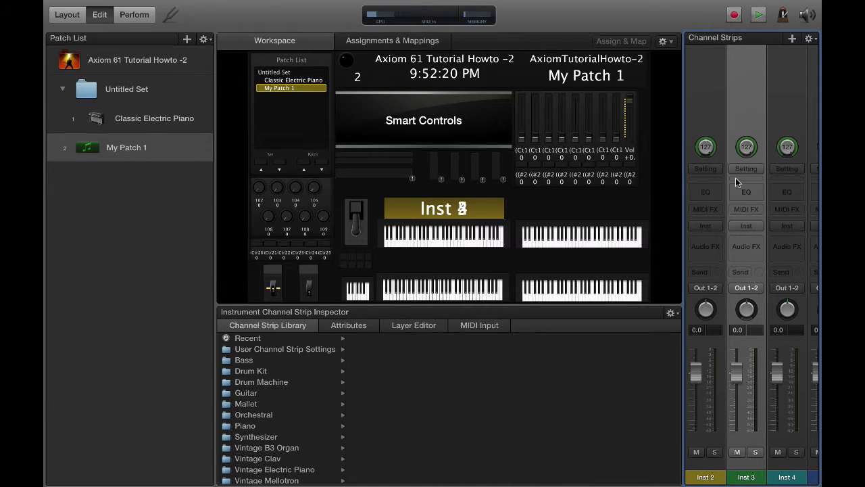
{"action": "left_click", "coordinate": [700, 110]}
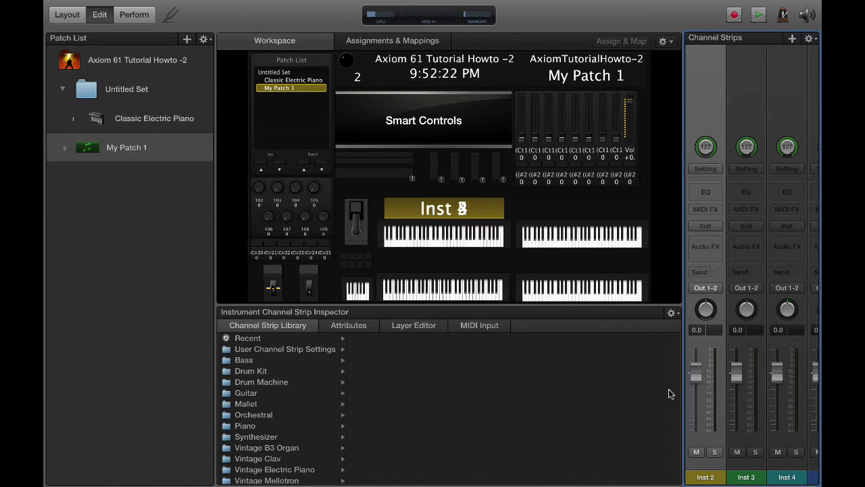
{"action": "left_click", "coordinate": [467, 328]}
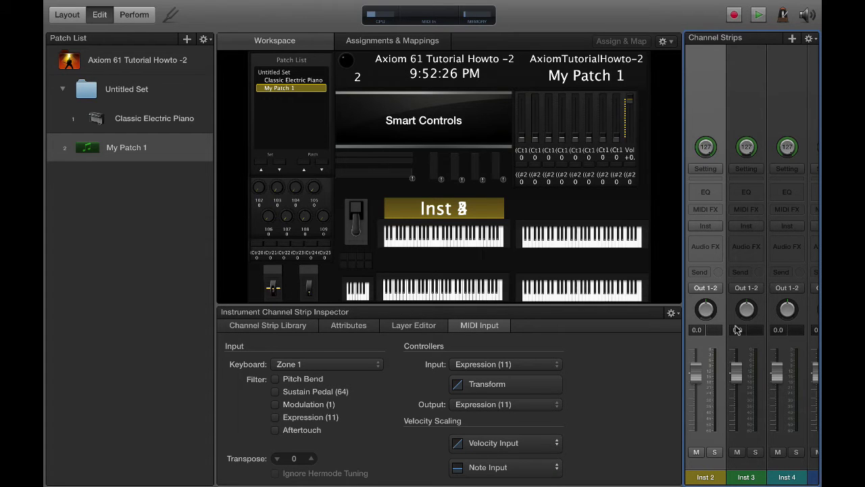
{"action": "scroll", "coordinate": [740, 154], "scroll_direction": "left", "scroll_amount": 3}
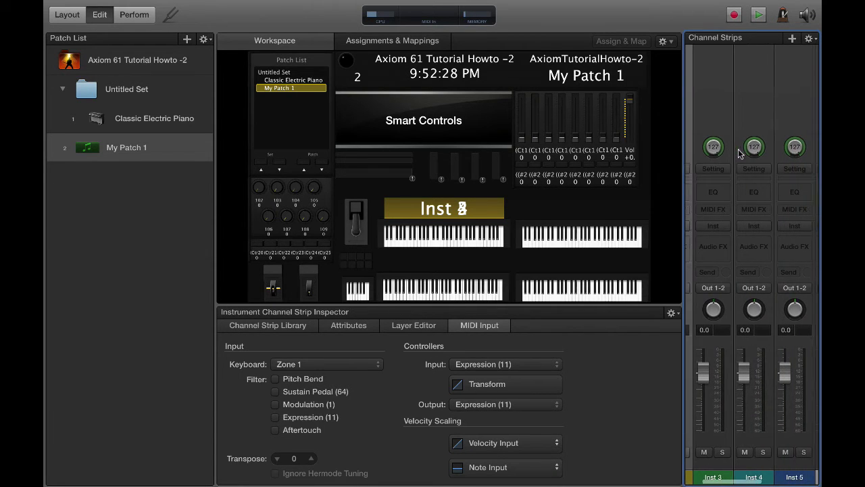
{"action": "scroll", "coordinate": [741, 155], "scroll_direction": "right", "scroll_amount": 10}
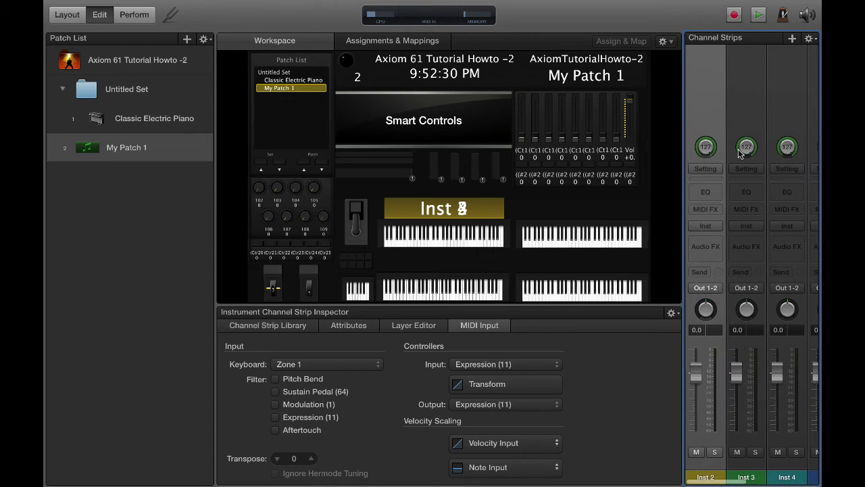
{"action": "scroll", "coordinate": [740, 154], "scroll_direction": "left", "scroll_amount": 10}
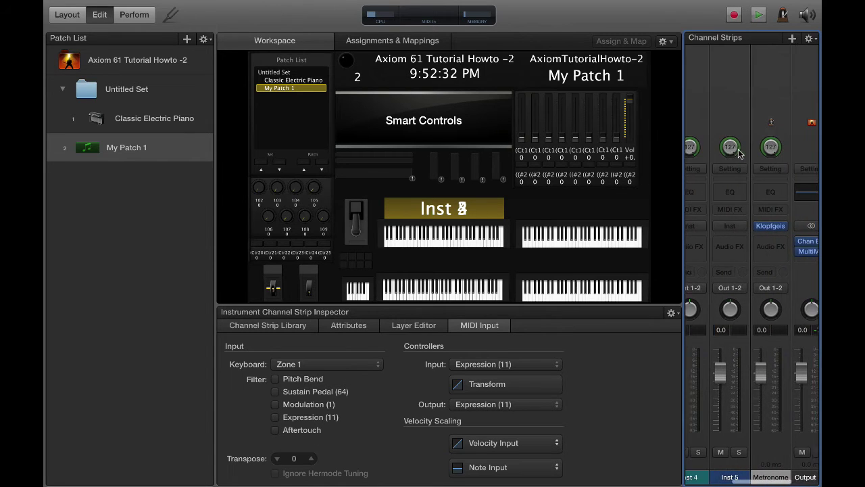
{"action": "left_click", "coordinate": [730, 94]}
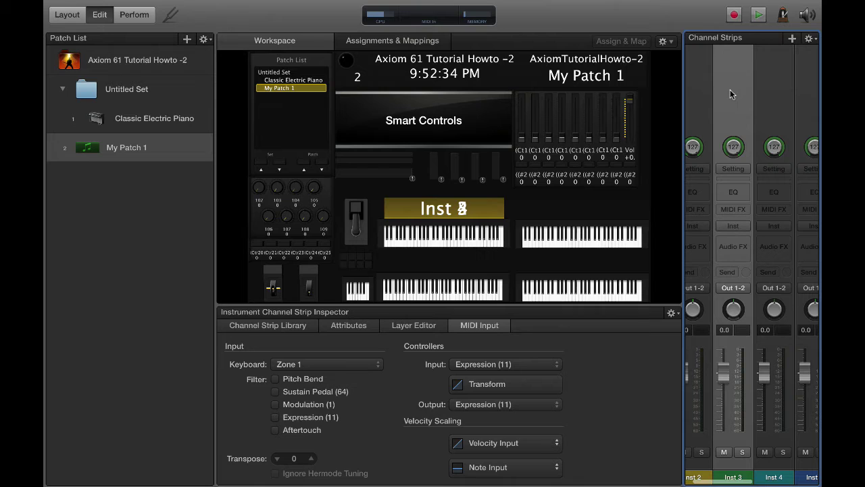
{"action": "left_click", "coordinate": [334, 367]}
{"action": "left_click", "coordinate": [333, 343]}
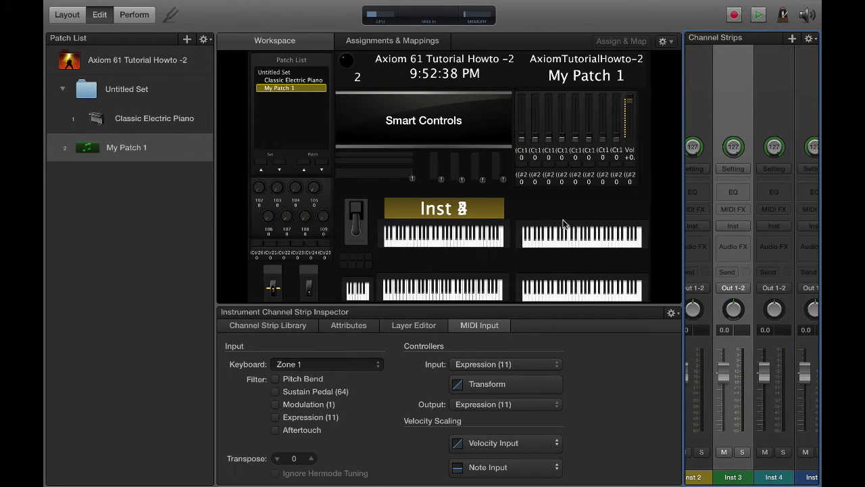
Set Inst 4 to keyboard Zone 3 and Inst 5 to Zone 4
{"action": "left_click", "coordinate": [768, 109]}
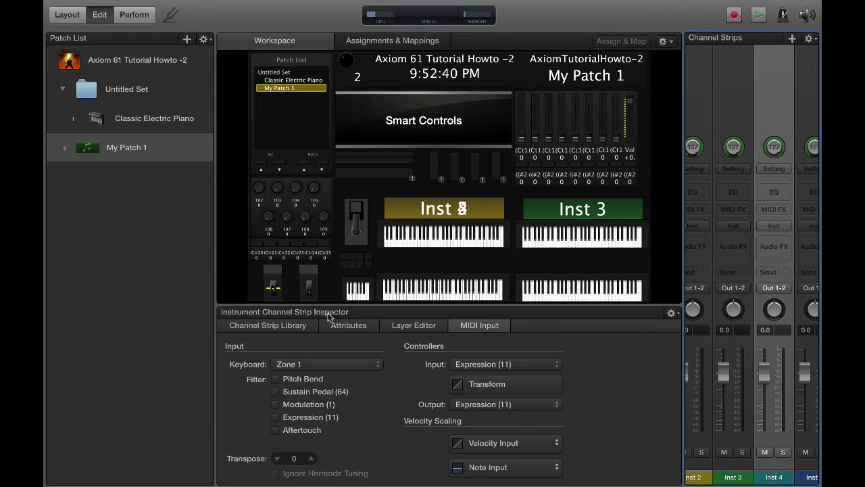
{"action": "left_click", "coordinate": [326, 368]}
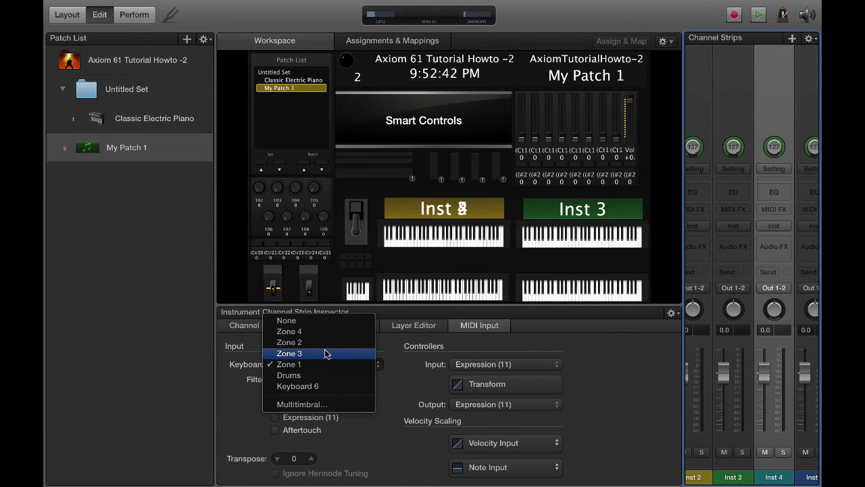
{"action": "left_click", "coordinate": [325, 354]}
{"action": "left_click", "coordinate": [804, 83]}
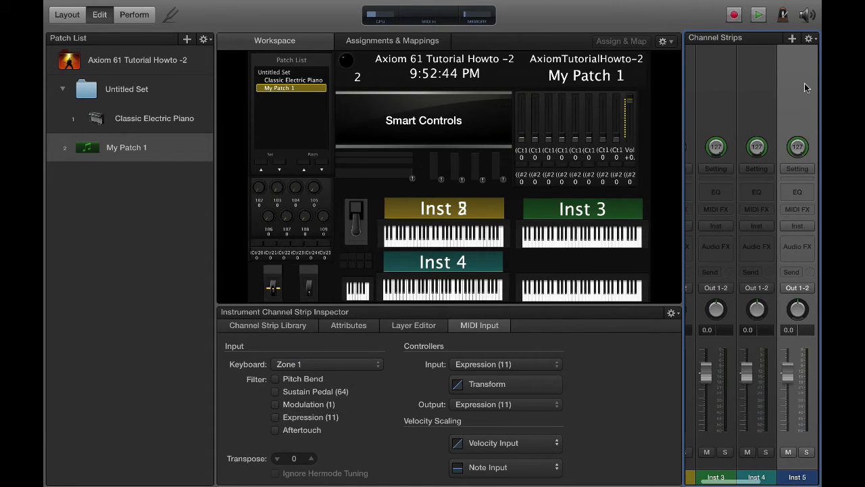
{"action": "left_click", "coordinate": [328, 364]}
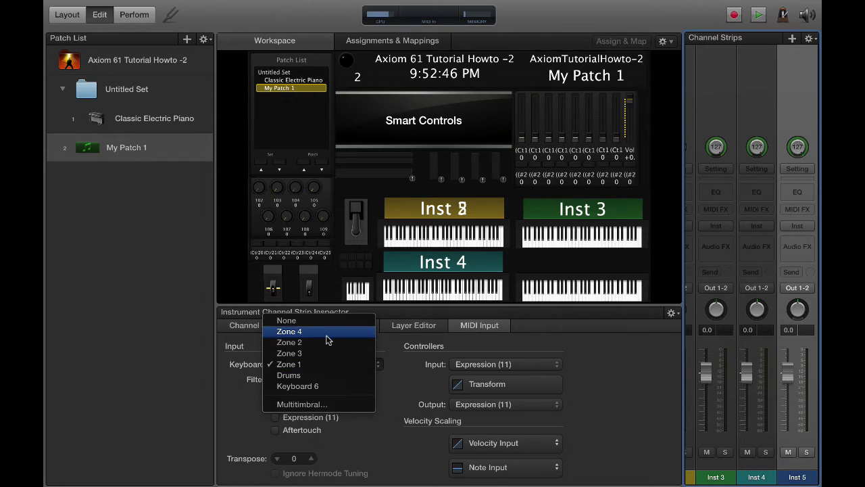
{"action": "left_click", "coordinate": [328, 333]}
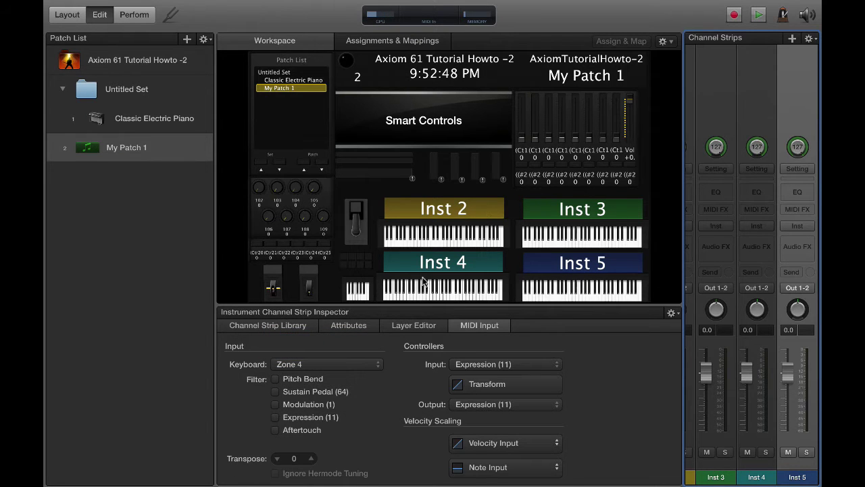
{"action": "scroll", "coordinate": [758, 85], "scroll_direction": "left", "scroll_amount": 3}
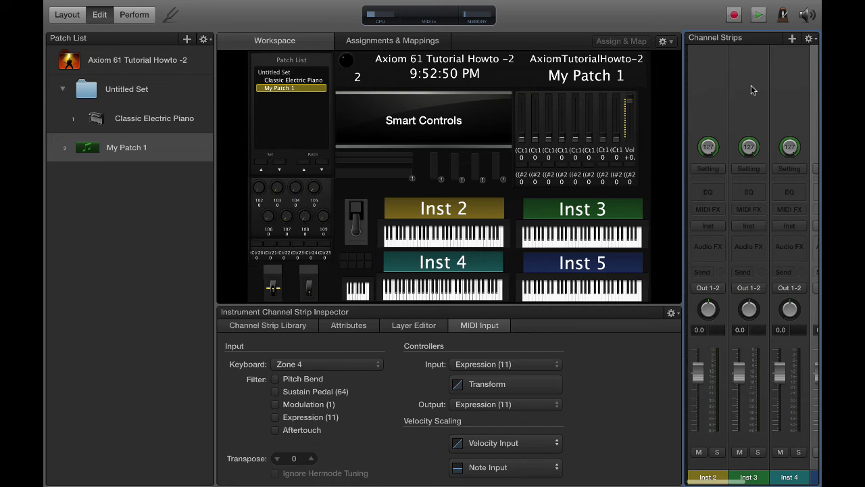
Select the Inst 2 channel strip on Zone 1
{"action": "left_click", "coordinate": [705, 86]}
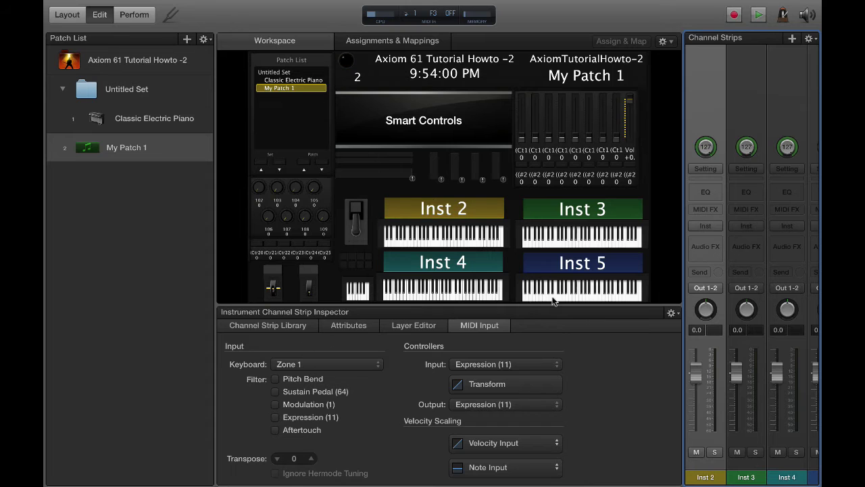
Load Boesendorfer Grand Piano from the library's Piano category onto Inst 2
{"action": "left_click", "coordinate": [282, 325]}
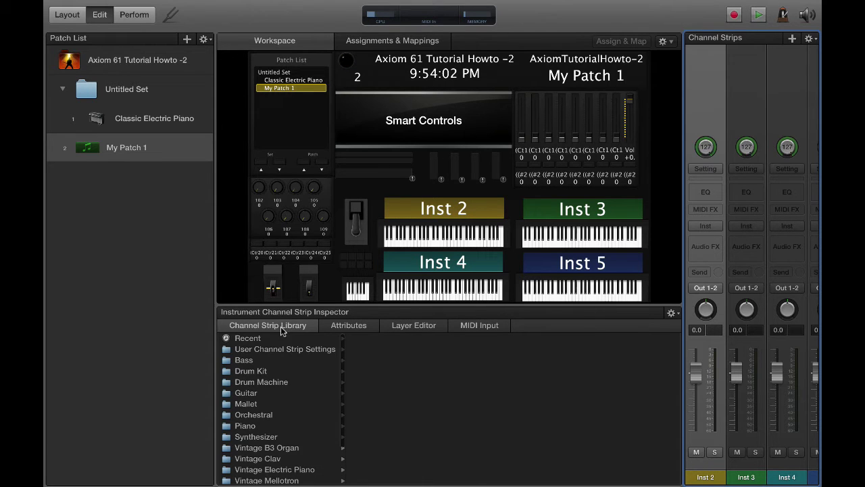
{"action": "scroll", "coordinate": [285, 374], "scroll_direction": "down", "scroll_amount": 2}
{"action": "scroll", "coordinate": [285, 376], "scroll_direction": "down", "scroll_amount": 4}
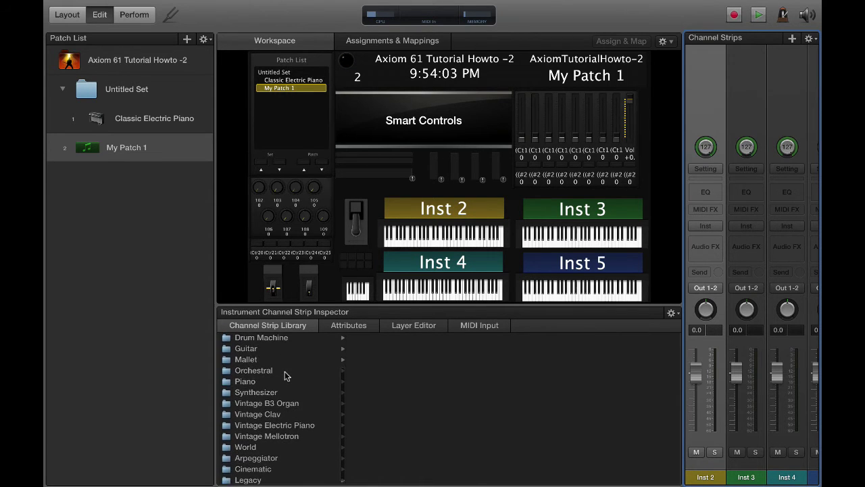
{"action": "scroll", "coordinate": [285, 376], "scroll_direction": "up", "scroll_amount": 4}
{"action": "scroll", "coordinate": [285, 376], "scroll_direction": "down", "scroll_amount": 2}
{"action": "scroll", "coordinate": [285, 376], "scroll_direction": "down", "scroll_amount": 1}
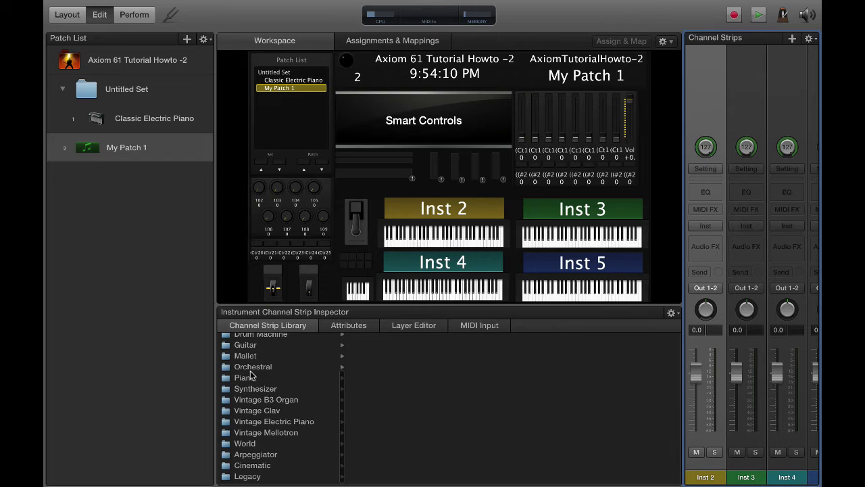
{"action": "left_click", "coordinate": [251, 380]}
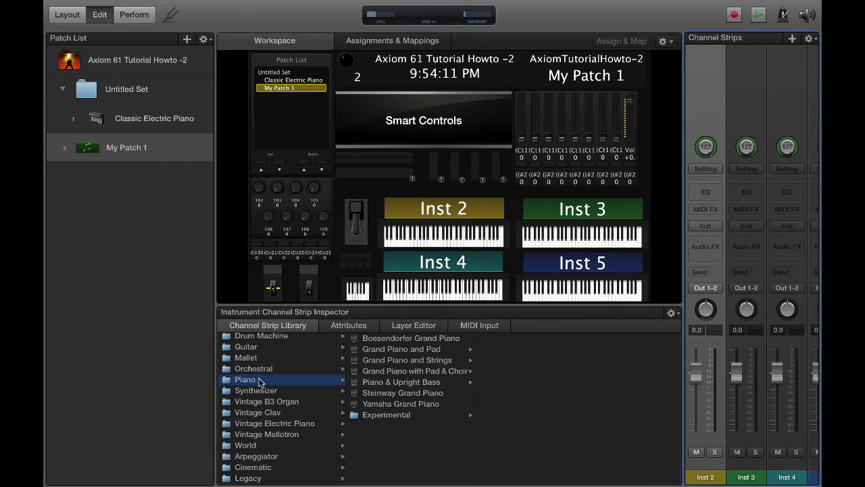
{"action": "left_click", "coordinate": [415, 339]}
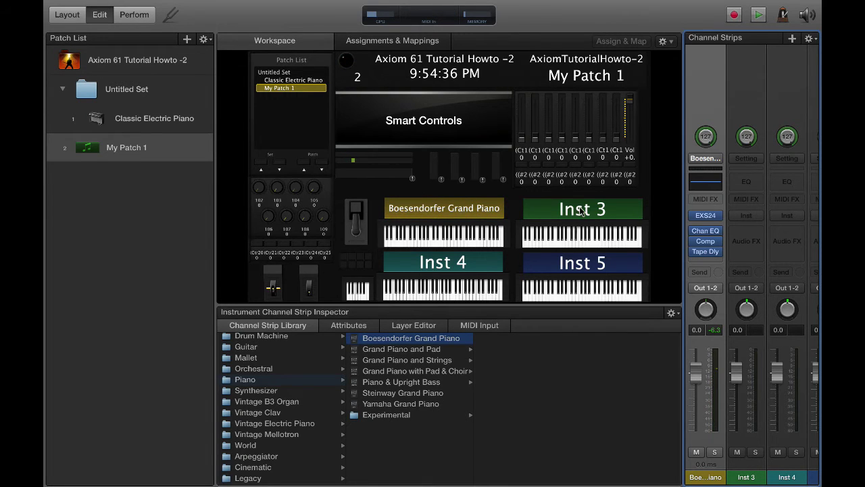
{"action": "left_click", "coordinate": [596, 234]}
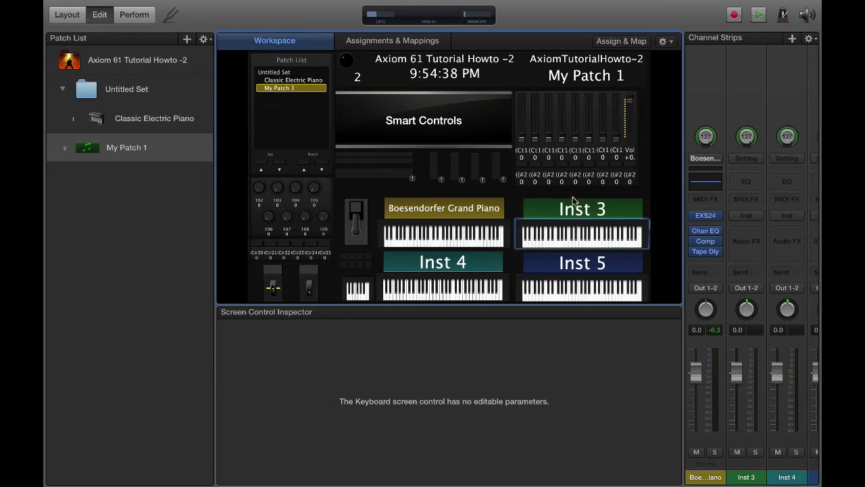
Load Vintage B3 Organ > Classic Rock Organ onto Inst 3 and show its B3 instrument window
{"action": "left_click", "coordinate": [747, 197]}
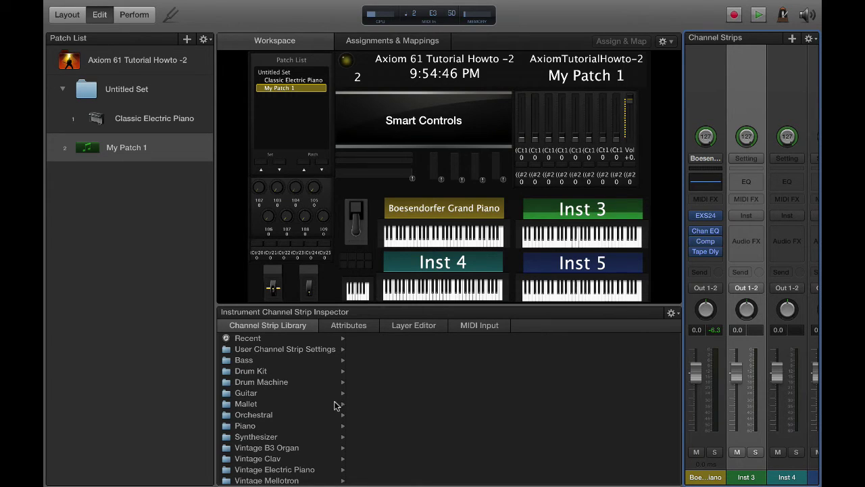
{"action": "scroll", "coordinate": [254, 416], "scroll_direction": "down", "scroll_amount": 1}
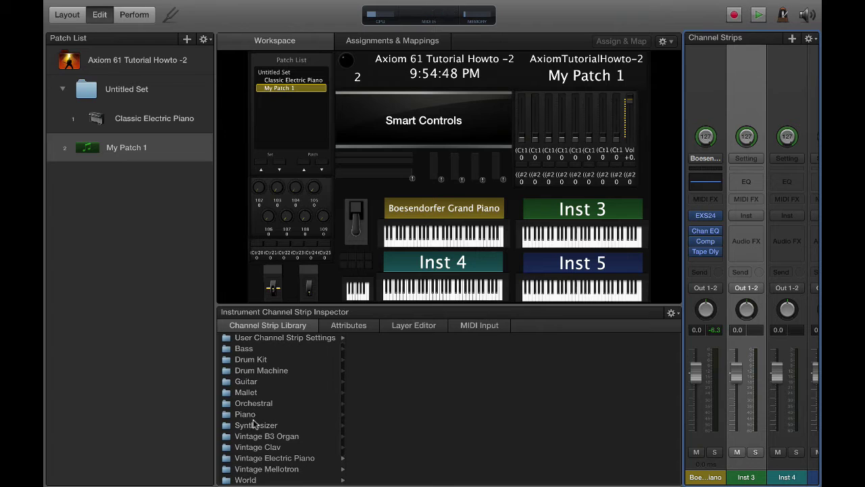
{"action": "left_click", "coordinate": [257, 426]}
{"action": "left_click", "coordinate": [261, 436]}
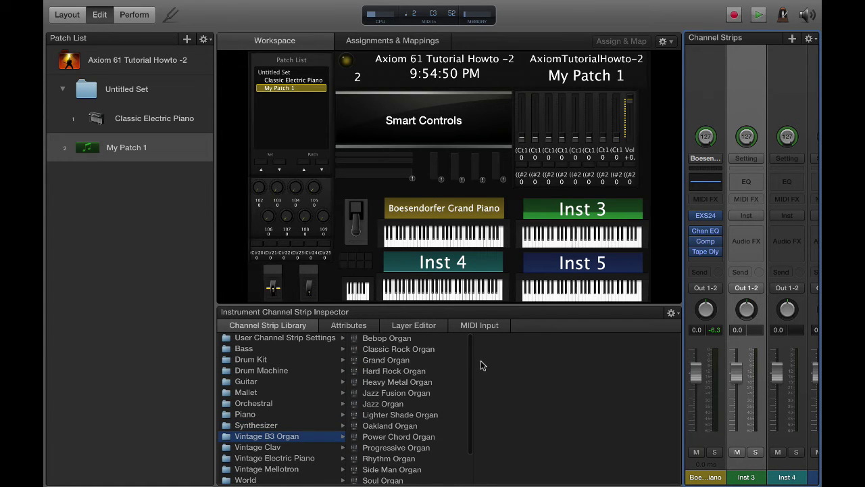
{"action": "scroll", "coordinate": [397, 376], "scroll_direction": "down", "scroll_amount": 1}
{"action": "scroll", "coordinate": [397, 372], "scroll_direction": "down", "scroll_amount": 2}
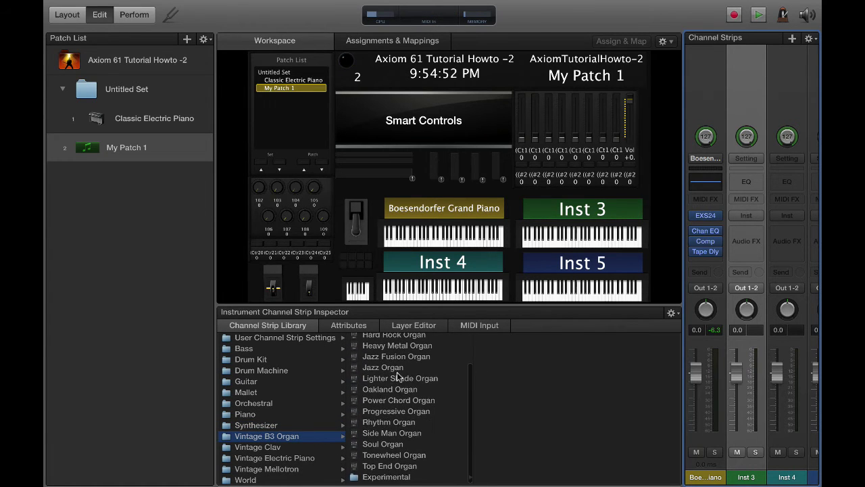
{"action": "scroll", "coordinate": [397, 372], "scroll_direction": "up", "scroll_amount": 3}
{"action": "left_click", "coordinate": [393, 349]}
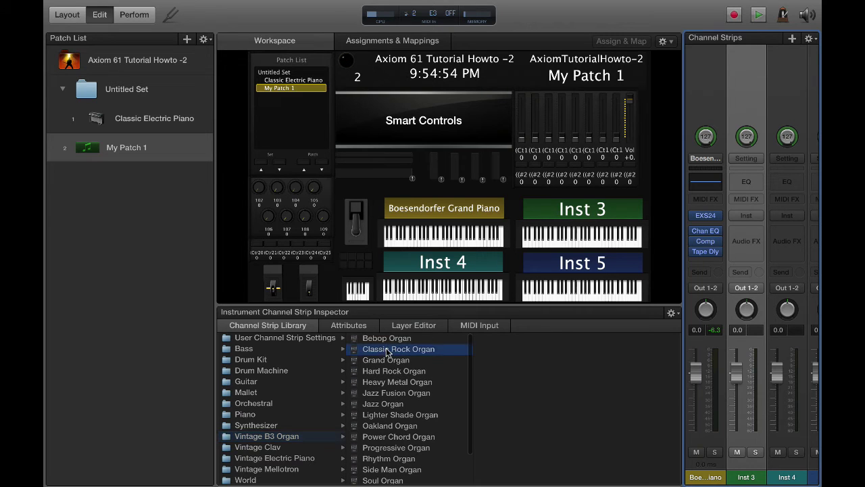
{"action": "mouse_move", "coordinate": [748, 217]}
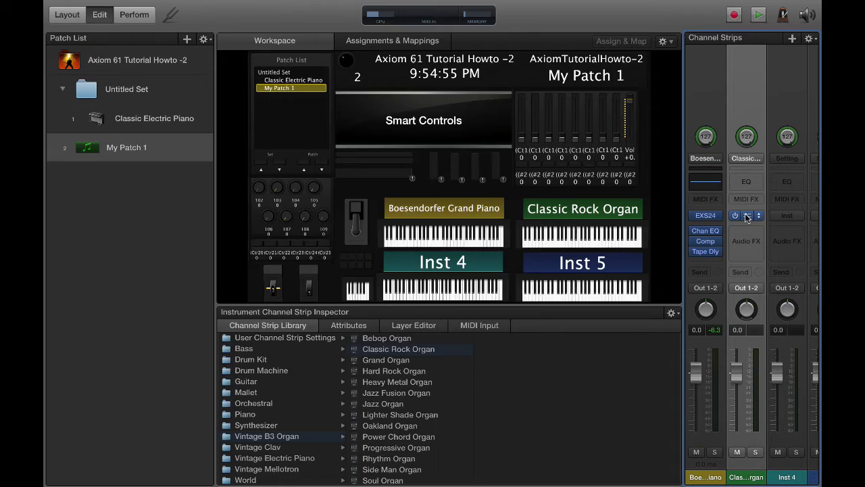
{"action": "left_click", "coordinate": [747, 216]}
Apply the Blues Solo Organ factory preset to the Vintage B3, then close its window
{"action": "left_click", "coordinate": [256, 56]}
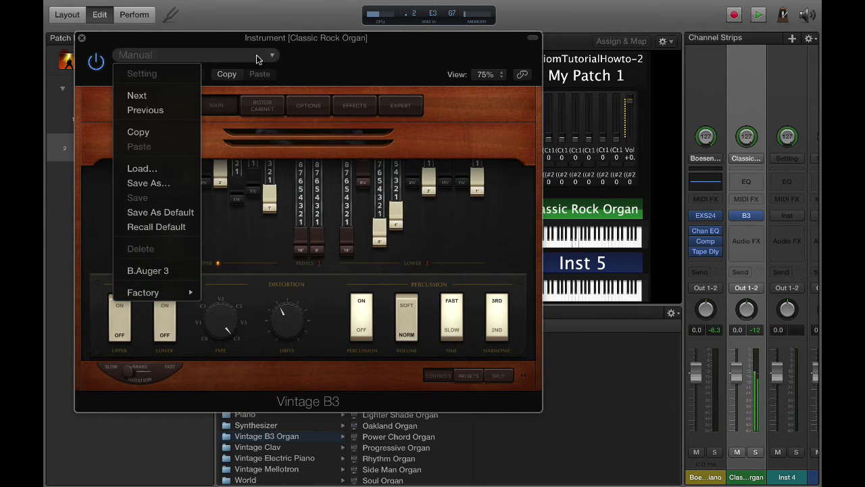
{"action": "mouse_move", "coordinate": [159, 292]}
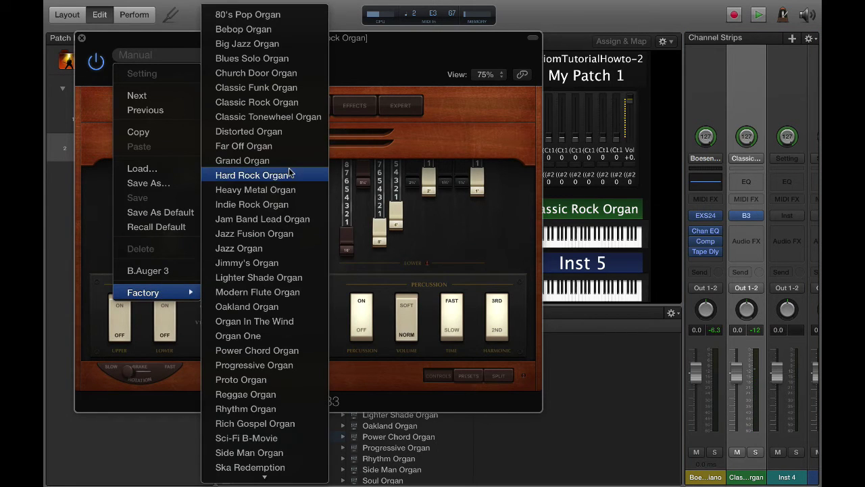
{"action": "scroll", "coordinate": [284, 275], "scroll_direction": "down", "scroll_amount": 3}
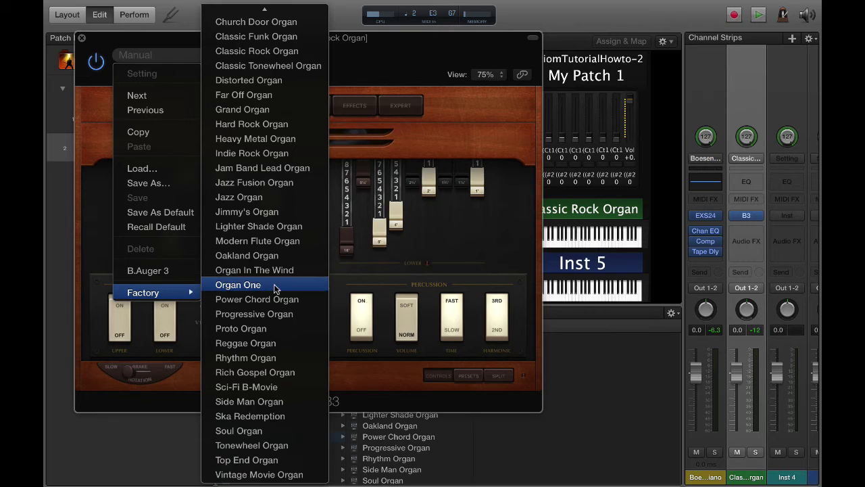
{"action": "left_click", "coordinate": [275, 286]}
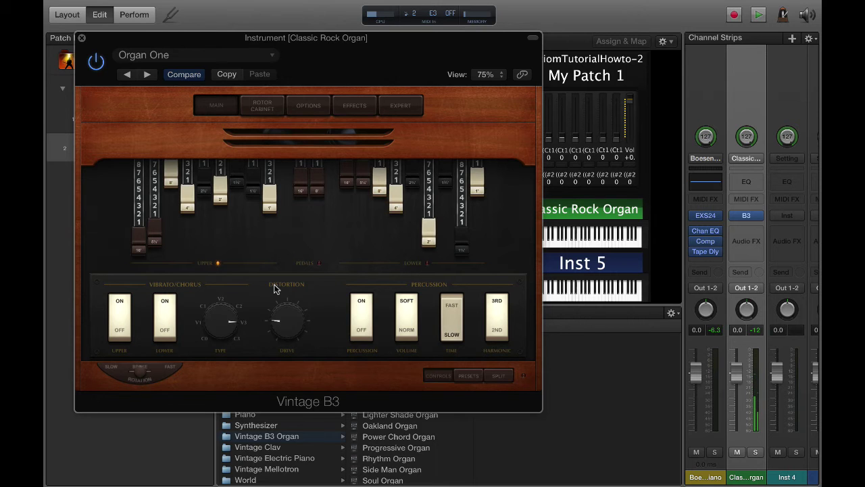
{"action": "left_click", "coordinate": [250, 56]}
{"action": "mouse_move", "coordinate": [156, 292]}
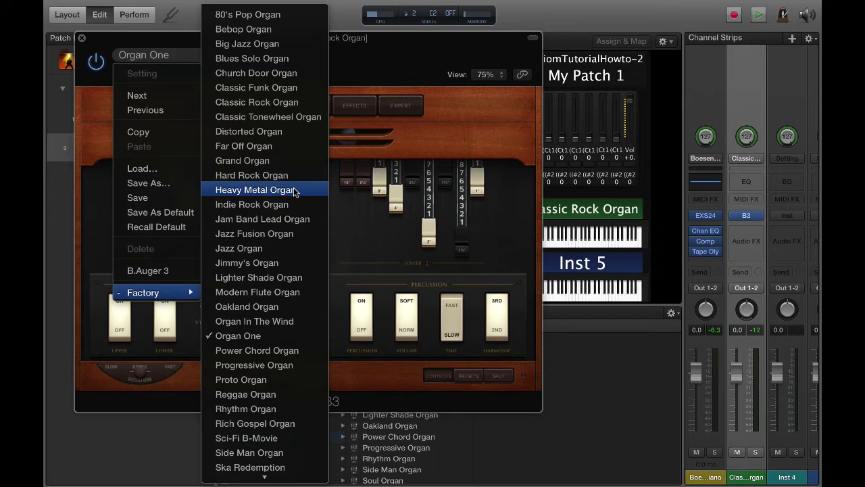
{"action": "left_click", "coordinate": [260, 60]}
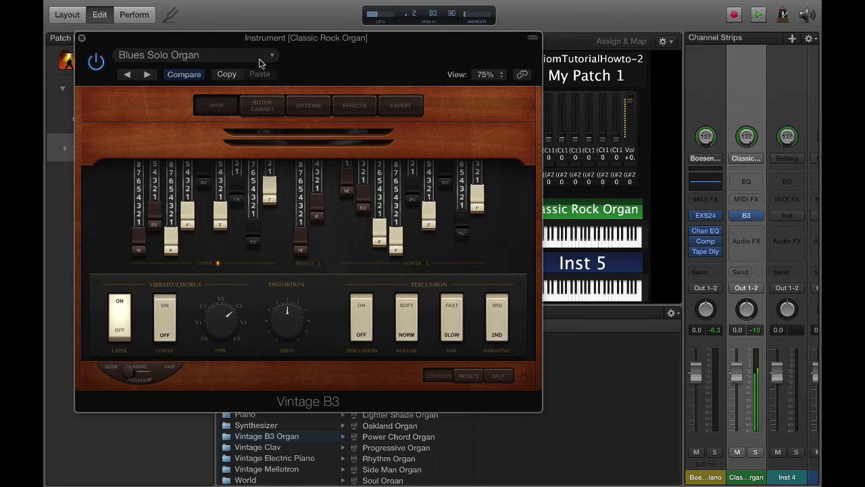
{"action": "key", "text": "XF86AudioLowerVolume"}
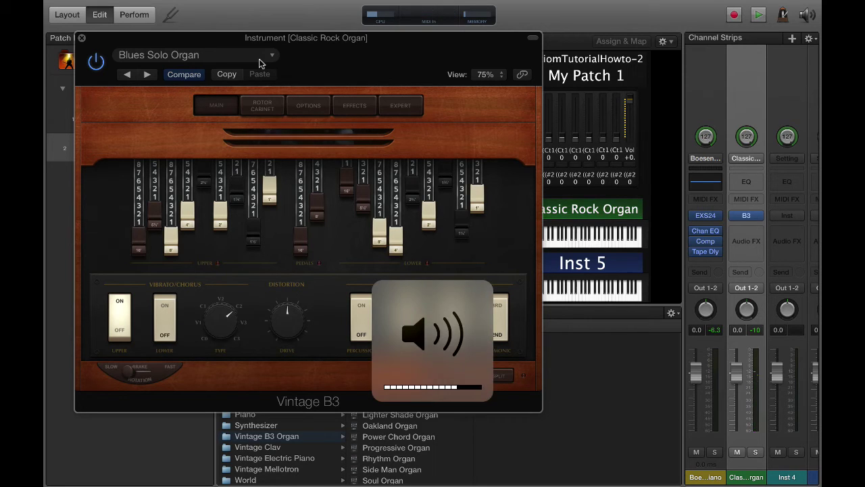
{"action": "key", "text": "XF86AudioRaiseVolume"}
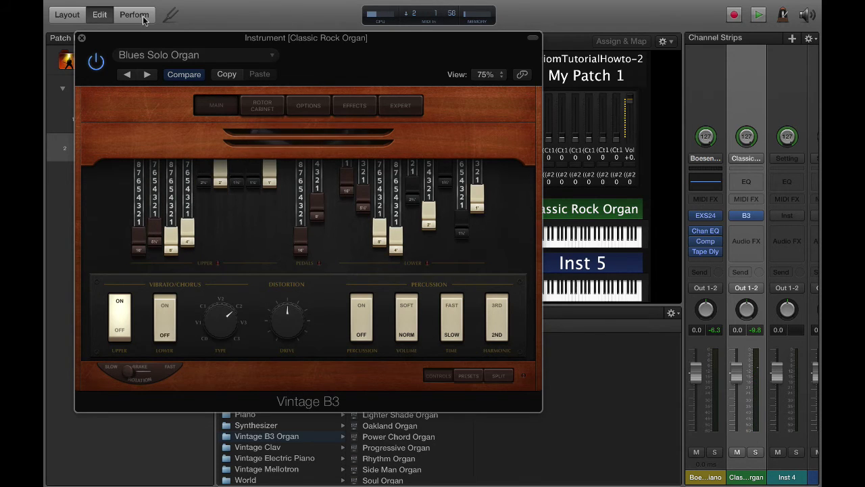
{"action": "left_click", "coordinate": [82, 39]}
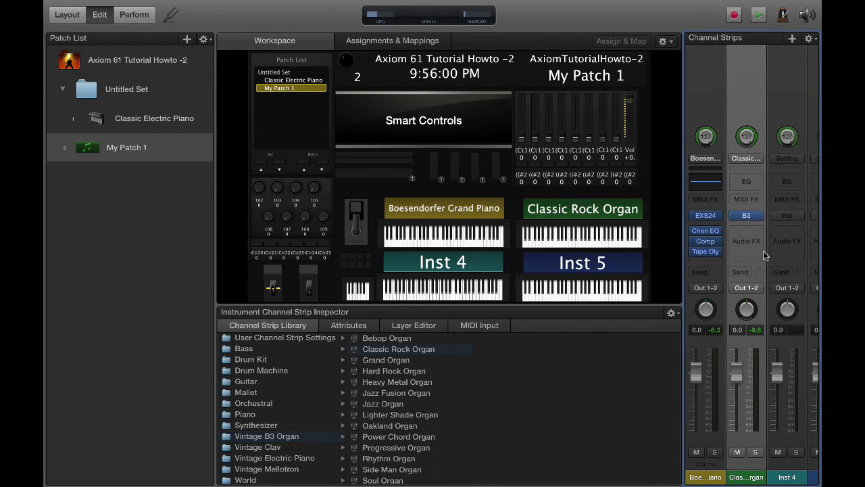
Load the Synthesizer > Pad > Breathy Vox sound onto Inst 4
{"action": "left_click", "coordinate": [792, 97]}
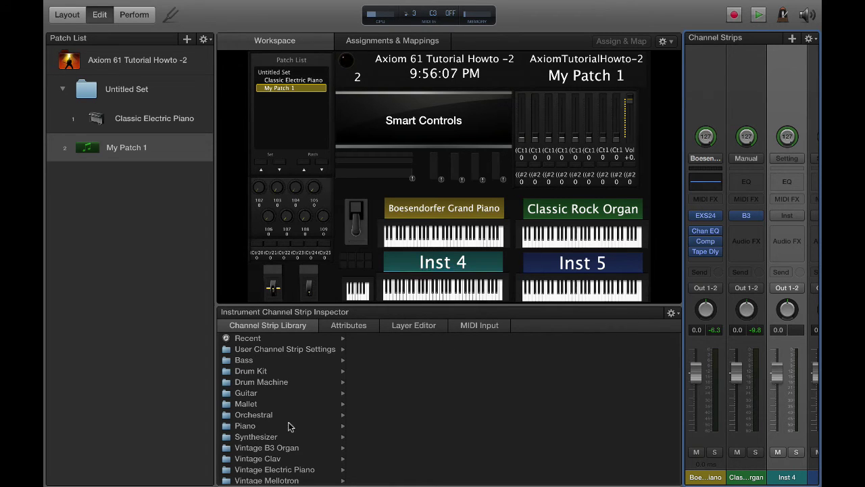
{"action": "left_click", "coordinate": [254, 436]}
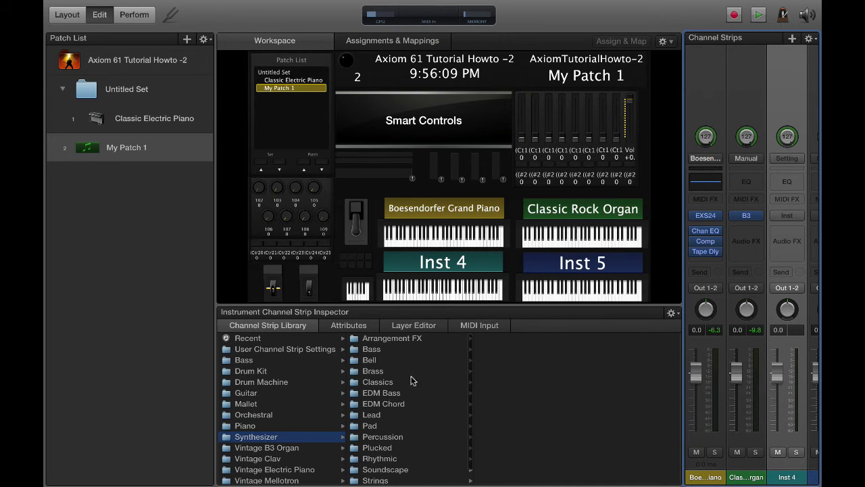
{"action": "left_click", "coordinate": [370, 425]}
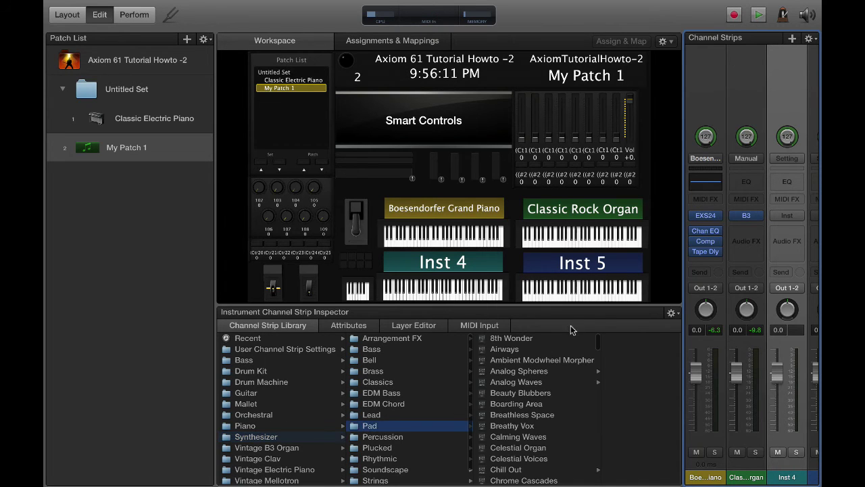
{"action": "scroll", "coordinate": [526, 372], "scroll_direction": "down", "scroll_amount": 5}
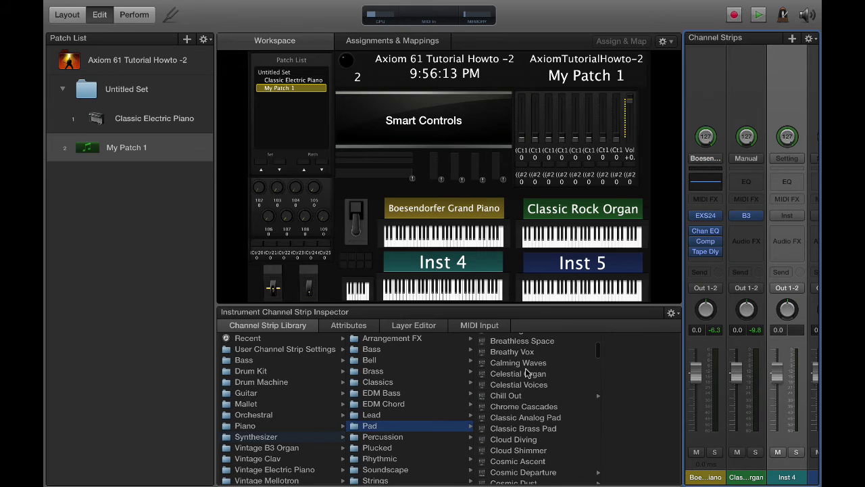
{"action": "left_click", "coordinate": [512, 352]}
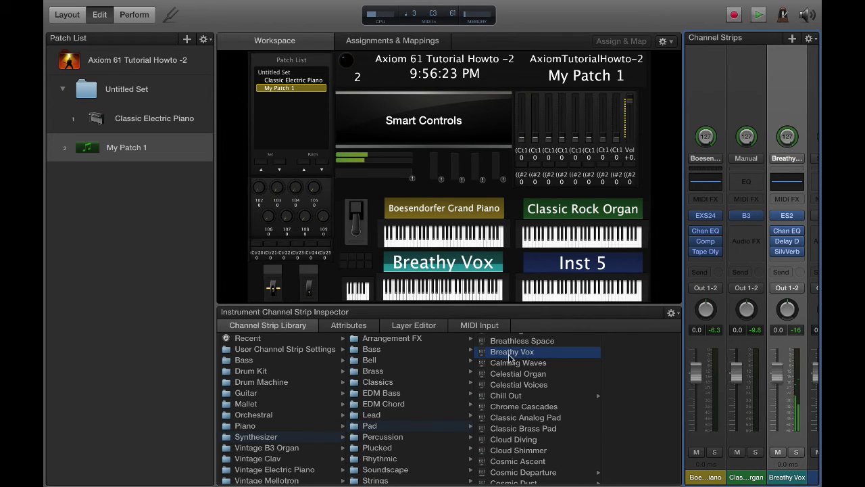
Switch Inst 4's pad sound to Dark Pad and dismiss the Low Battery notification
{"action": "left_click", "coordinate": [532, 421]}
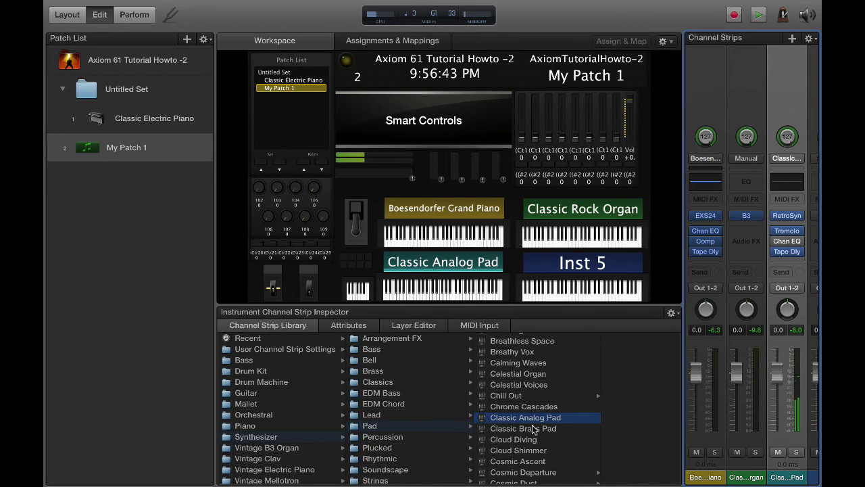
{"action": "scroll", "coordinate": [523, 413], "scroll_direction": "down", "scroll_amount": 3}
{"action": "scroll", "coordinate": [524, 416], "scroll_direction": "down", "scroll_amount": 5}
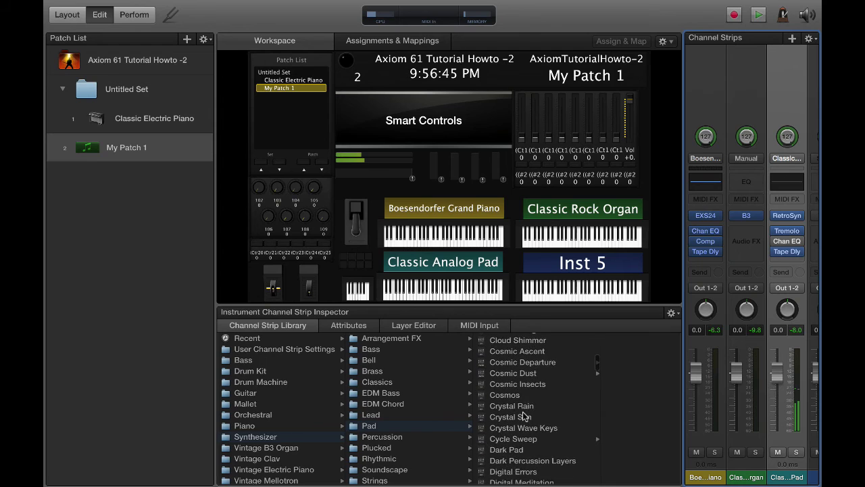
{"action": "scroll", "coordinate": [524, 416], "scroll_direction": "down", "scroll_amount": 1}
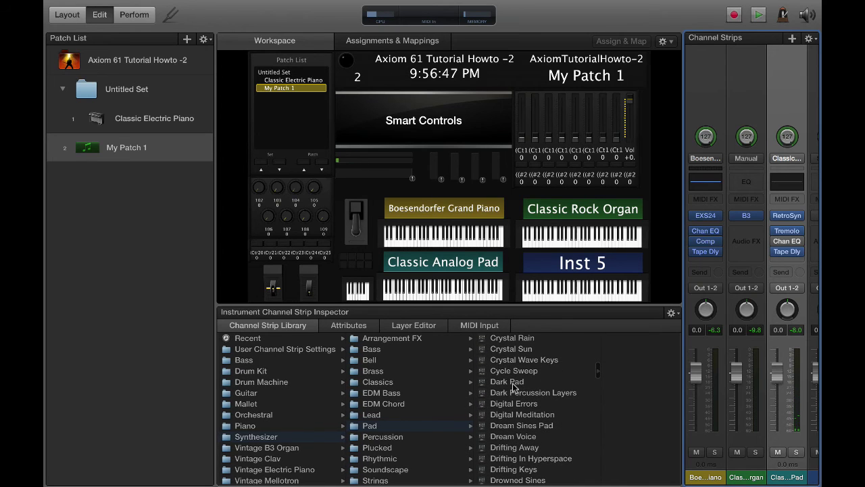
{"action": "left_click", "coordinate": [513, 383]}
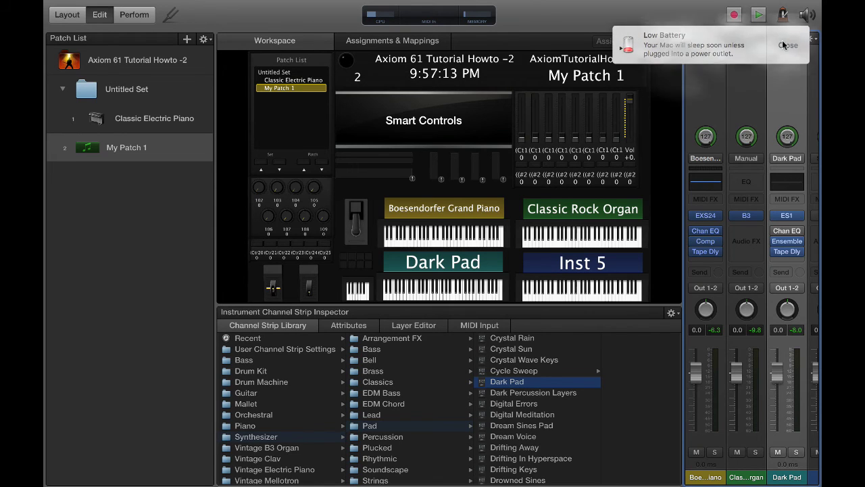
{"action": "left_click", "coordinate": [786, 44]}
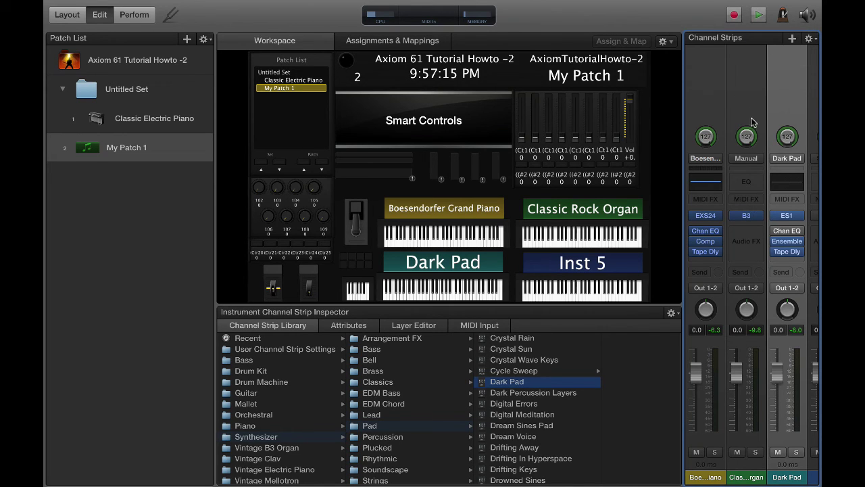
Load Cinema Strings from Orchestral > Strings onto Inst 5
{"action": "scroll", "coordinate": [772, 120], "scroll_direction": "right", "scroll_amount": 2}
{"action": "left_click", "coordinate": [802, 100]}
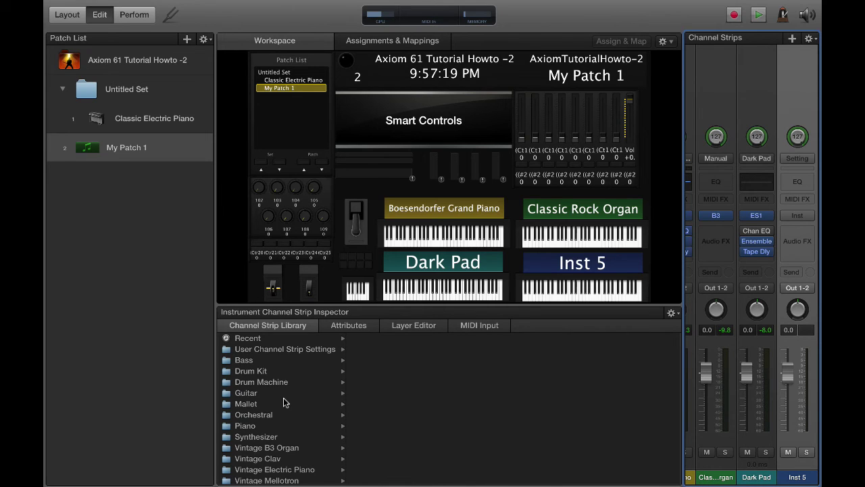
{"action": "scroll", "coordinate": [271, 440], "scroll_direction": "down", "scroll_amount": 2}
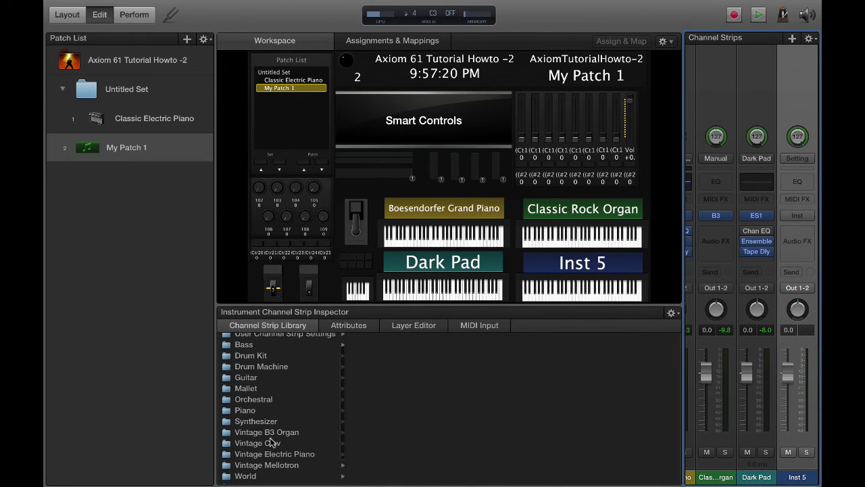
{"action": "scroll", "coordinate": [272, 443], "scroll_direction": "up", "scroll_amount": 2}
{"action": "left_click", "coordinate": [252, 415]}
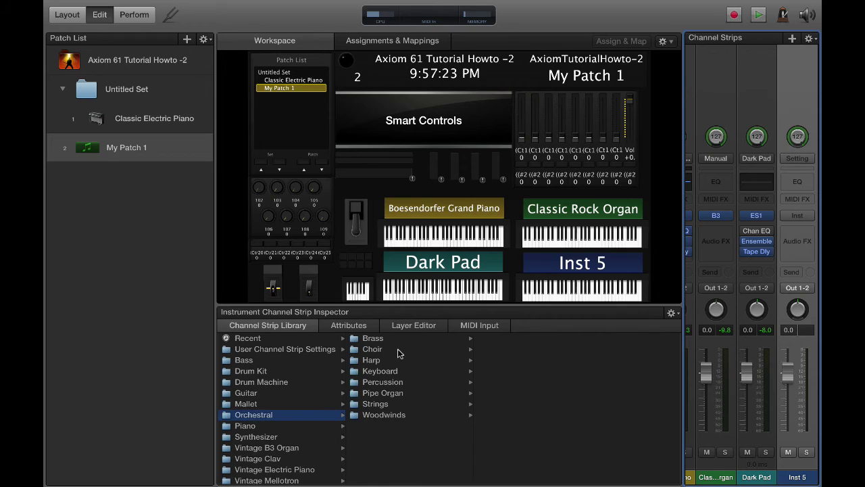
{"action": "left_click", "coordinate": [375, 404]}
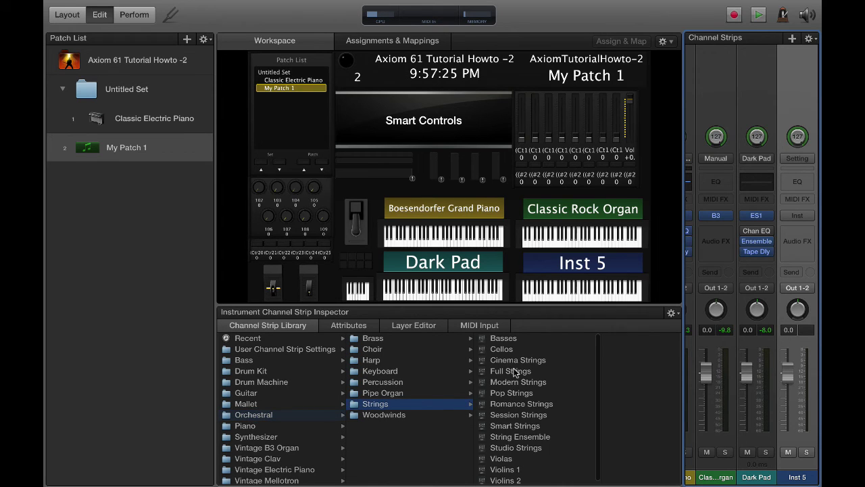
{"action": "left_click", "coordinate": [515, 373]}
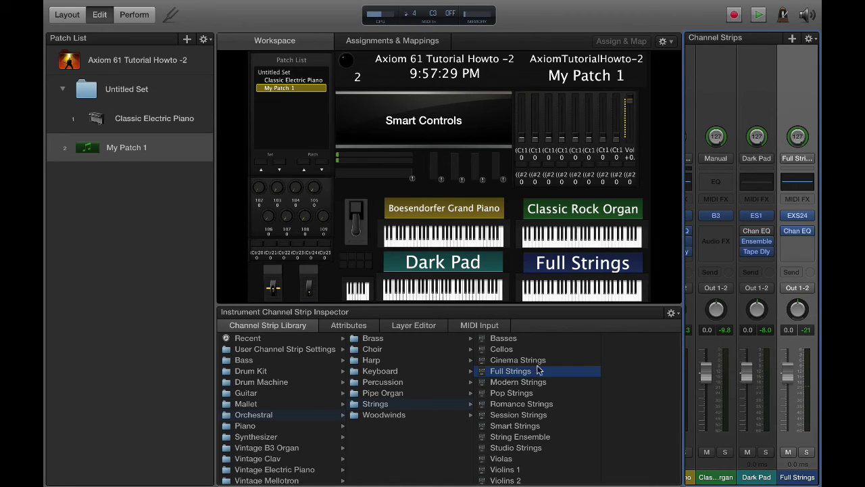
{"action": "left_click", "coordinate": [533, 360]}
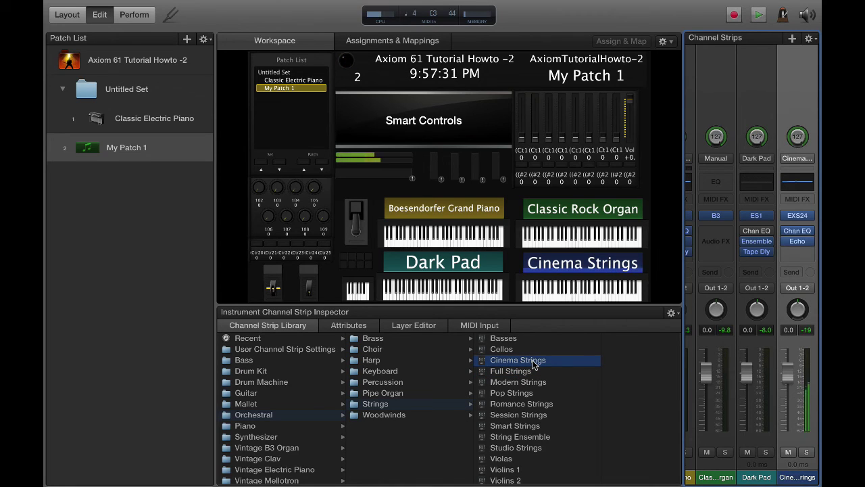